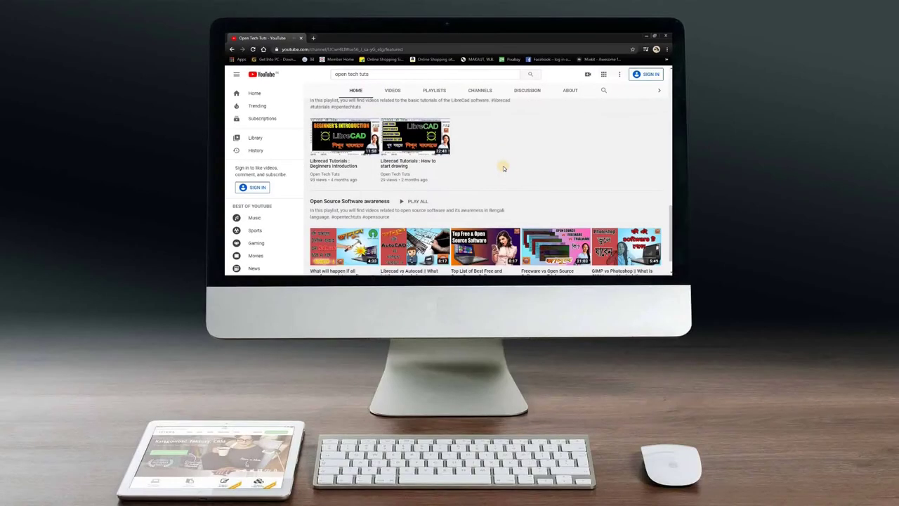
Step: Show the Open Tech Tuts channel's uploaded videos
scroll(503, 168, "up", 5)
scroll(503, 168, "up", 5)
scroll(504, 168, "up", 5)
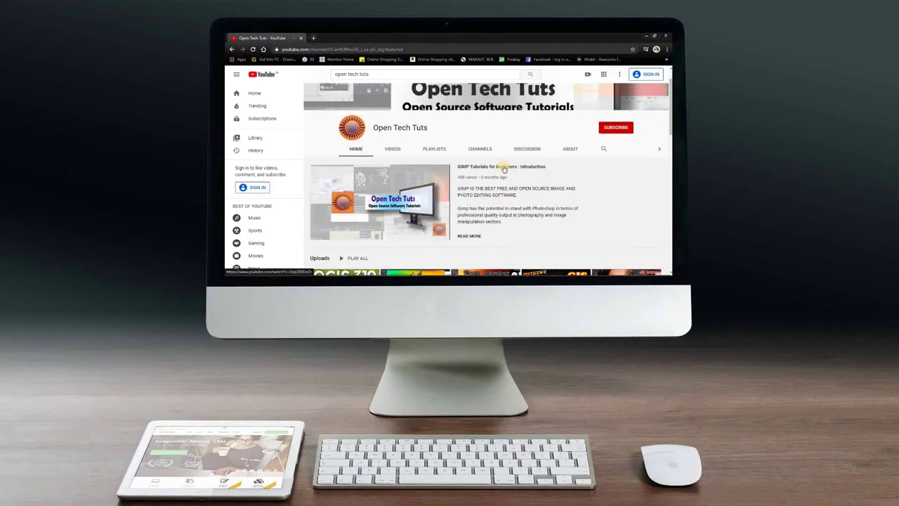
left_click(393, 149)
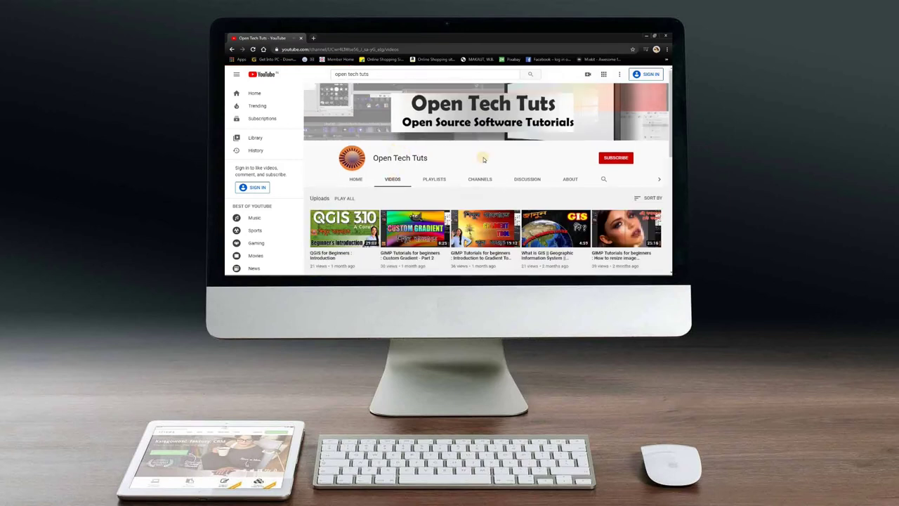
Step: Browse down through the uploads and back up, then open the channel's playlists
scroll(483, 159, "down", 3)
scroll(483, 160, "down", 3)
scroll(483, 159, "down", 3)
scroll(483, 160, "down", 2)
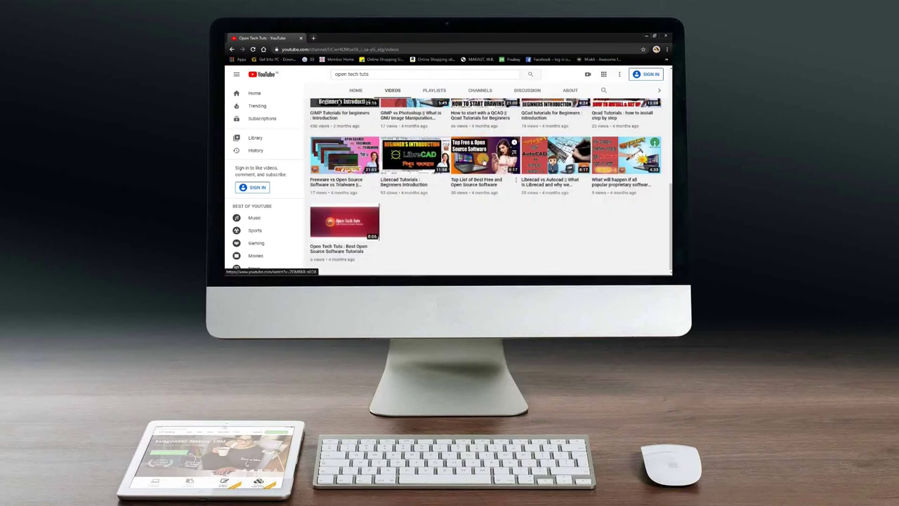
scroll(483, 161, "up", 3)
scroll(483, 160, "up", 3)
scroll(483, 160, "up", 3)
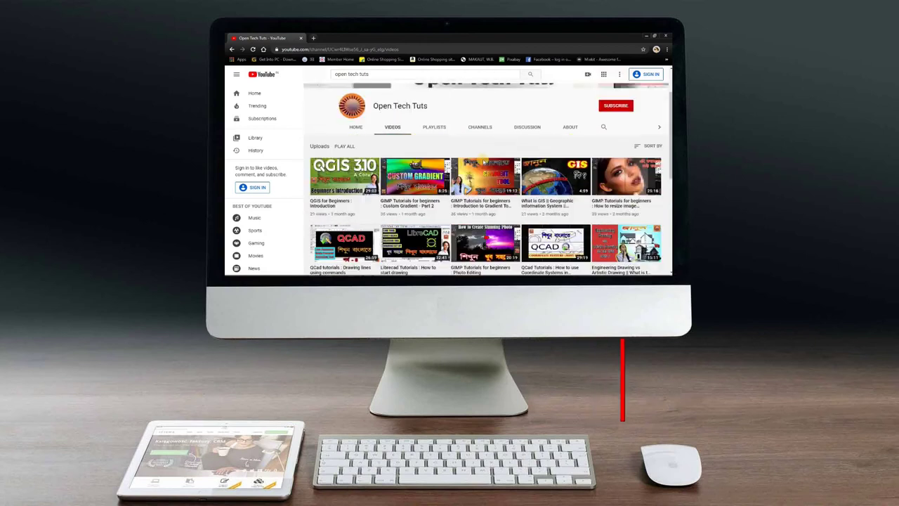
scroll(483, 161, "up", 2)
left_click(436, 158)
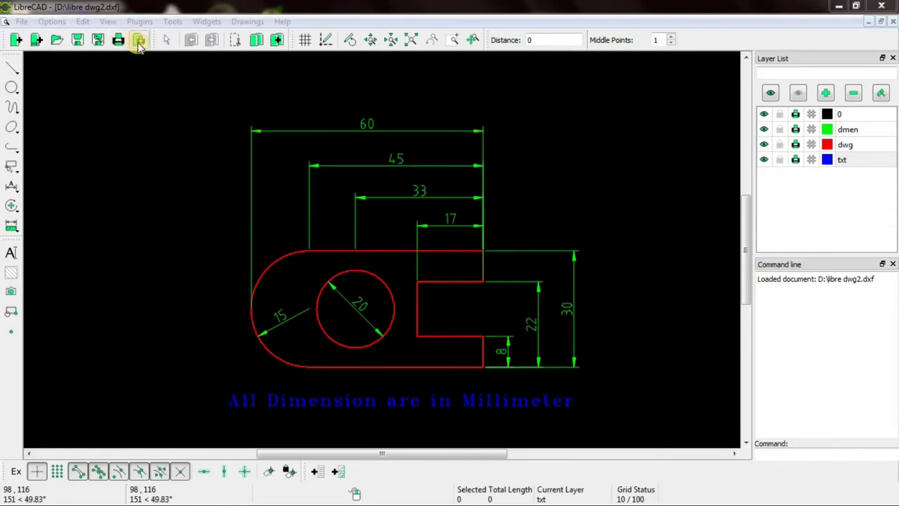
Step: Open the print preview of libre dwg2.dxf from the File menu
left_click(22, 23)
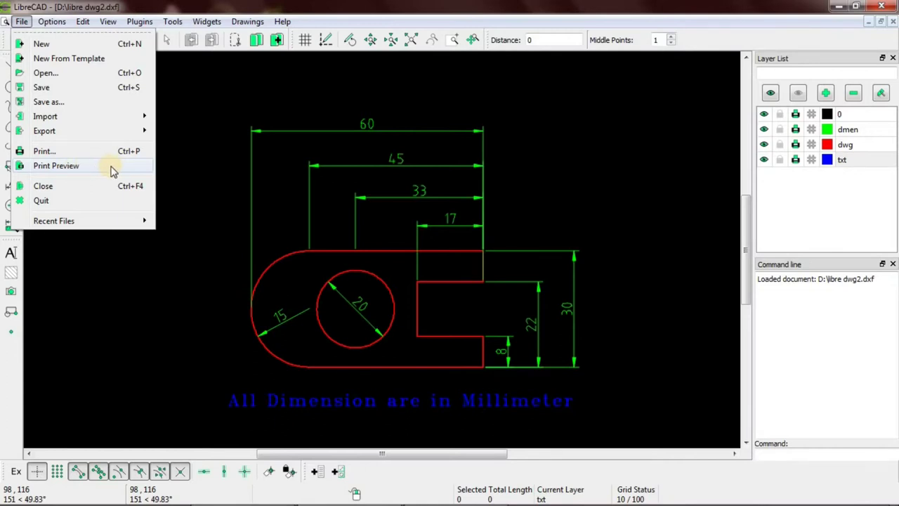
left_click(110, 167)
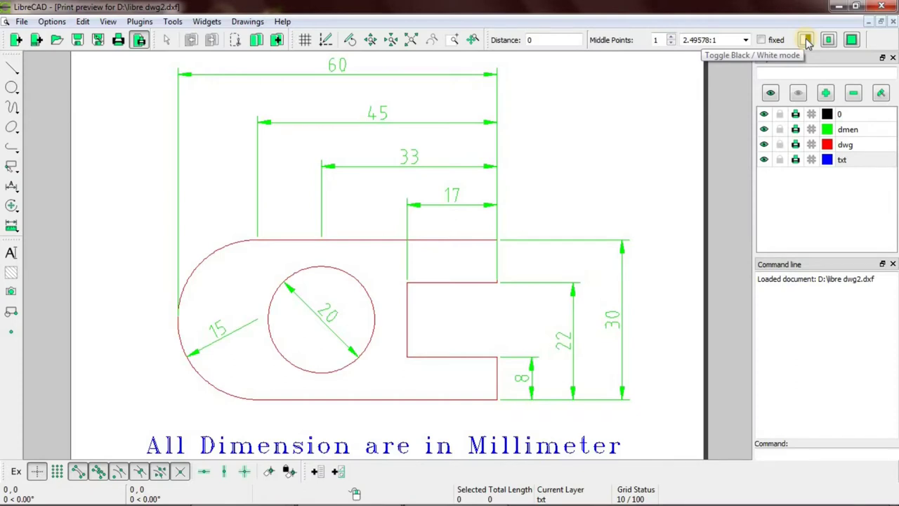
left_click(806, 43)
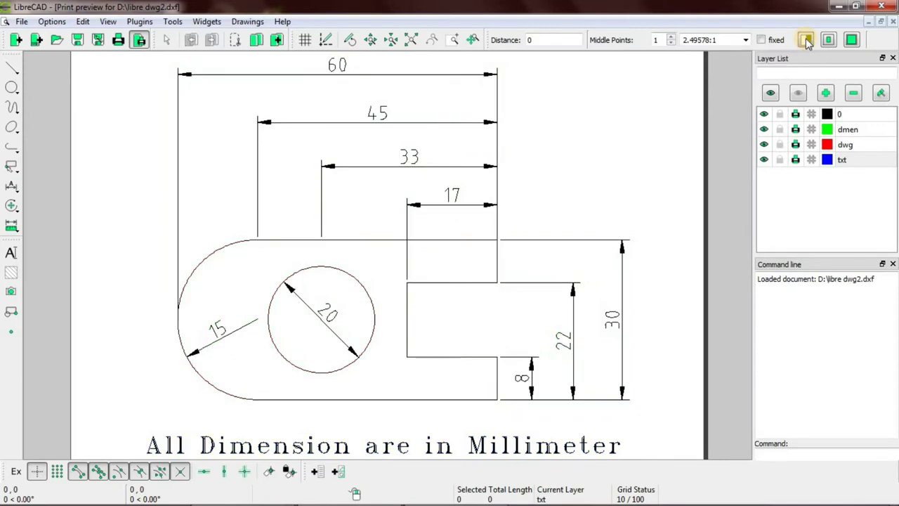
left_click(807, 43)
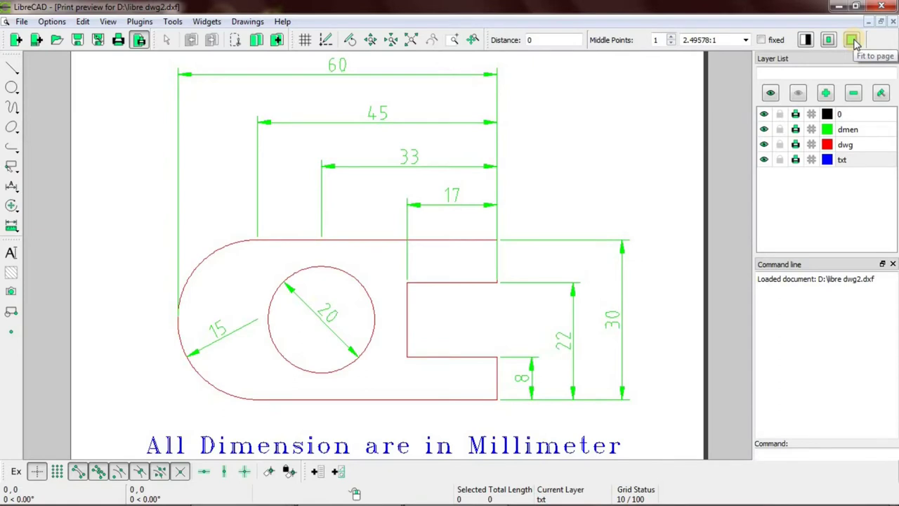
Step: Fit the whole page in the print preview, then bring up the Options menu
left_click(852, 41)
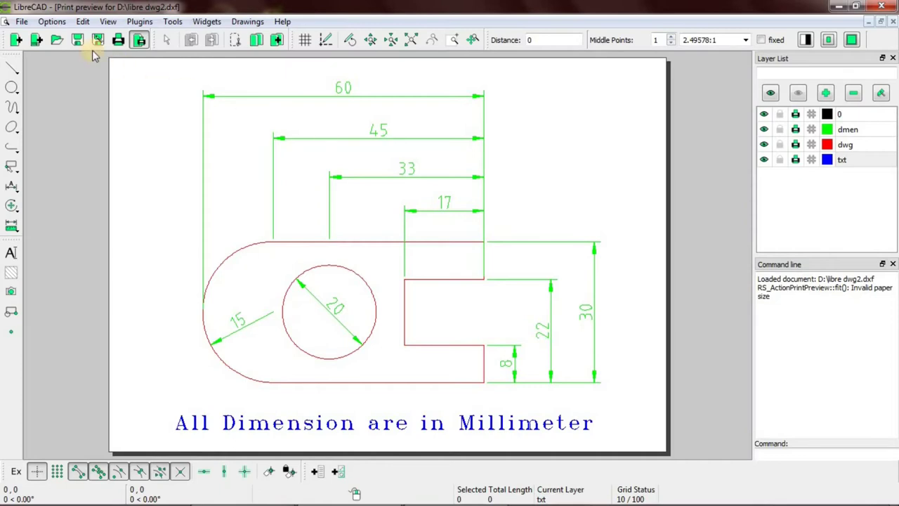
left_click(52, 23)
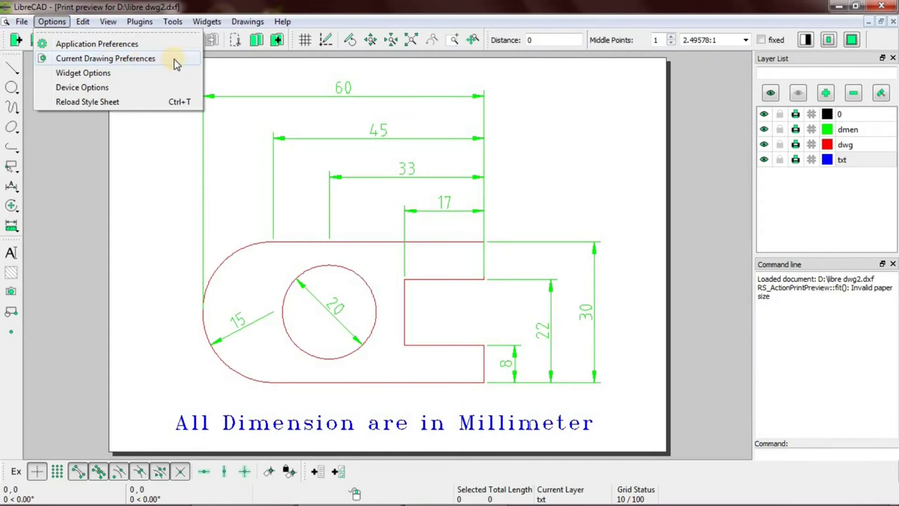
Step: Check that Drawing Preferences paper is A4 landscape (297 × 210), then cancel without changes
left_click(175, 61)
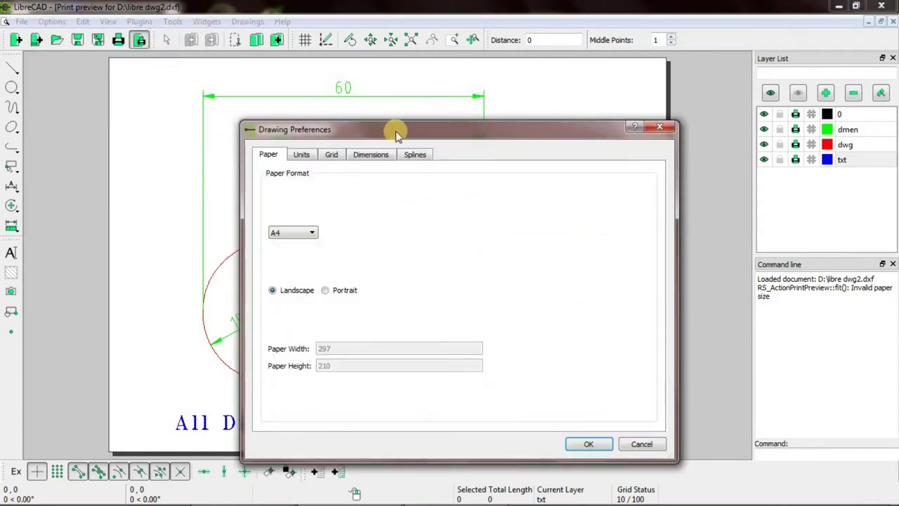
left_click_drag(395, 130, 455, 91)
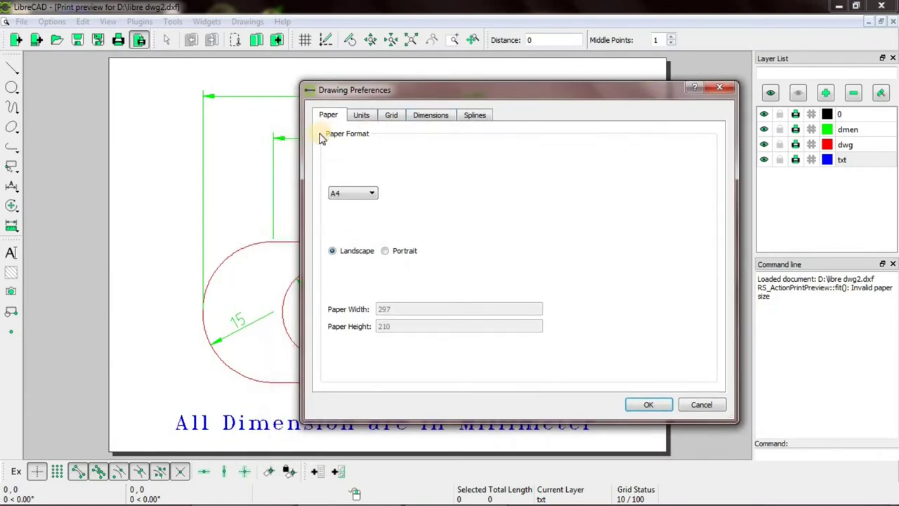
left_click(373, 196)
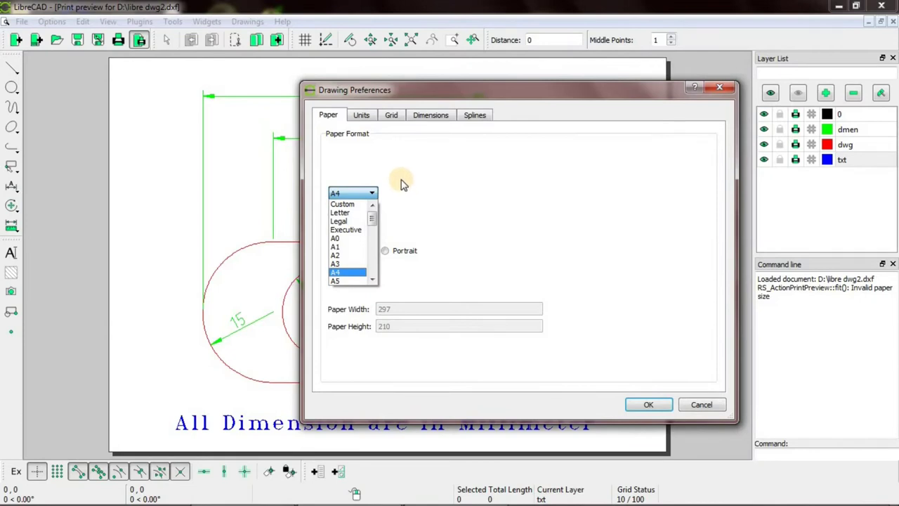
left_click(402, 181)
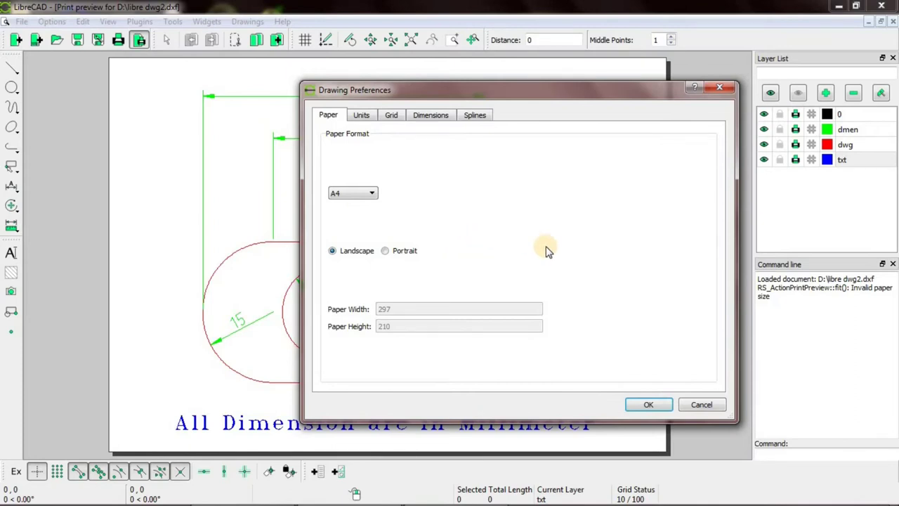
left_click(702, 405)
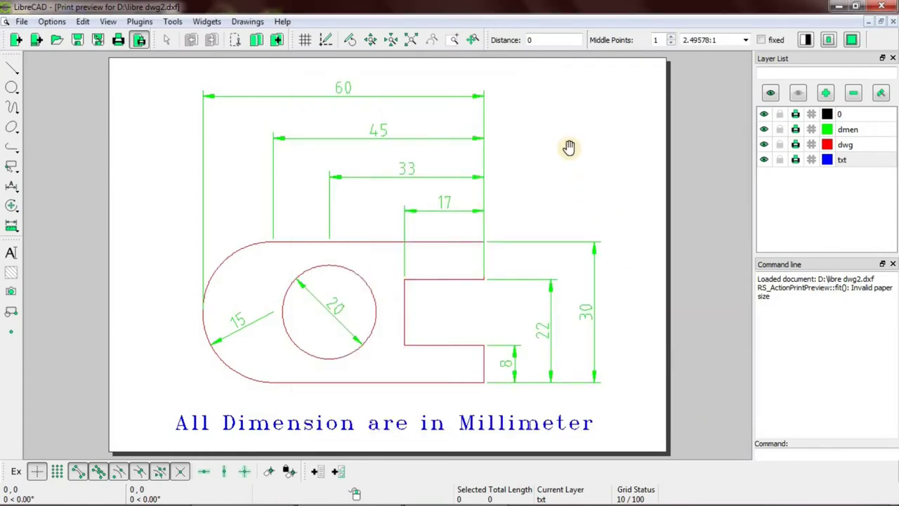
Step: Export the drawing as the PDF libredwg2 to Local Disk (D:)
left_click(23, 23)
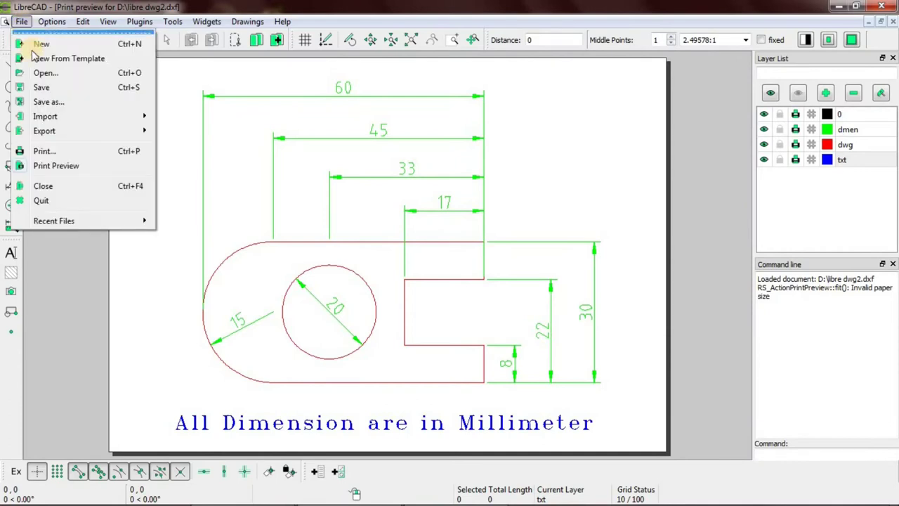
mouse_move(44, 131)
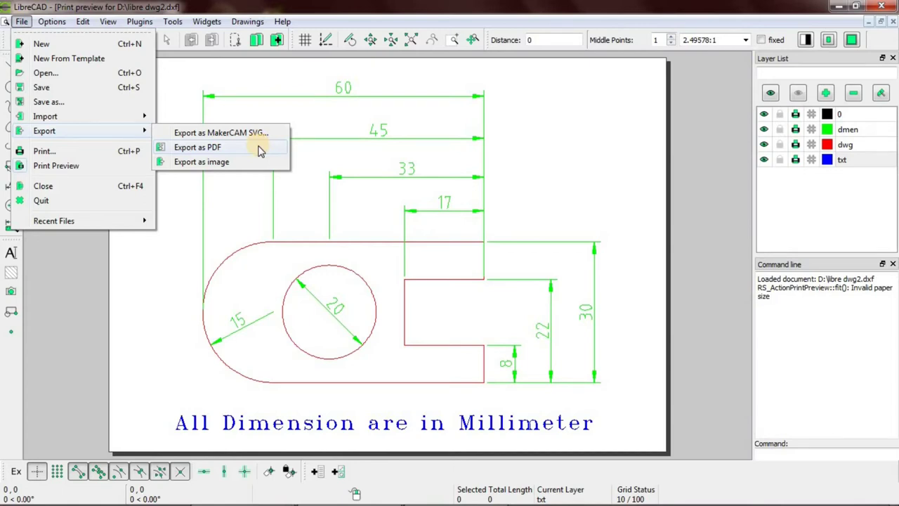
left_click(259, 149)
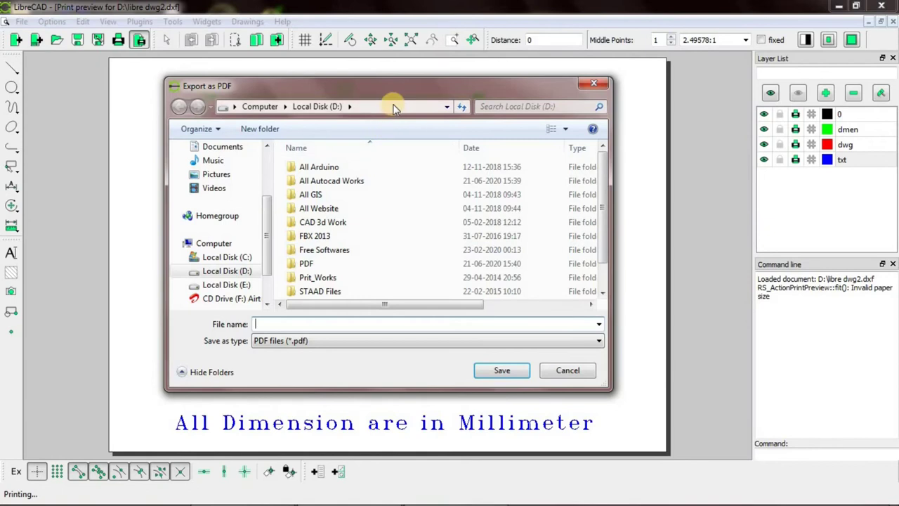
type("libre")
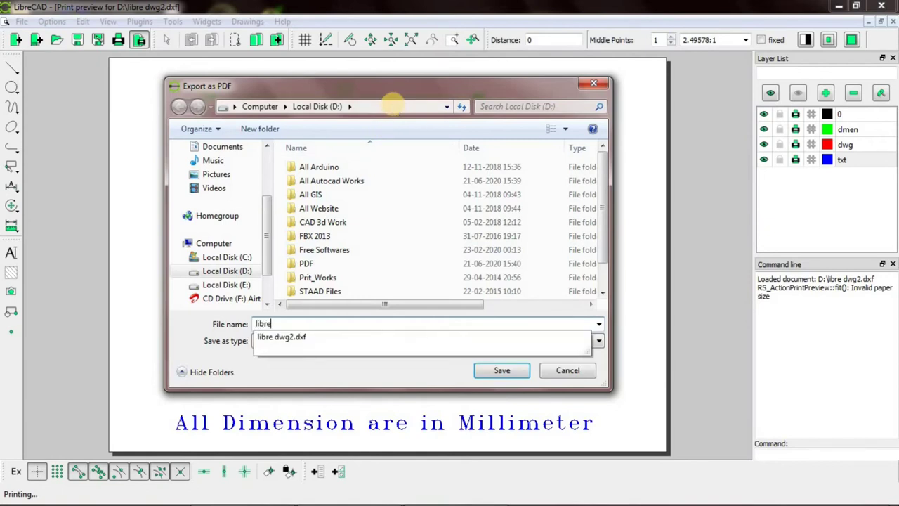
type("dwg")
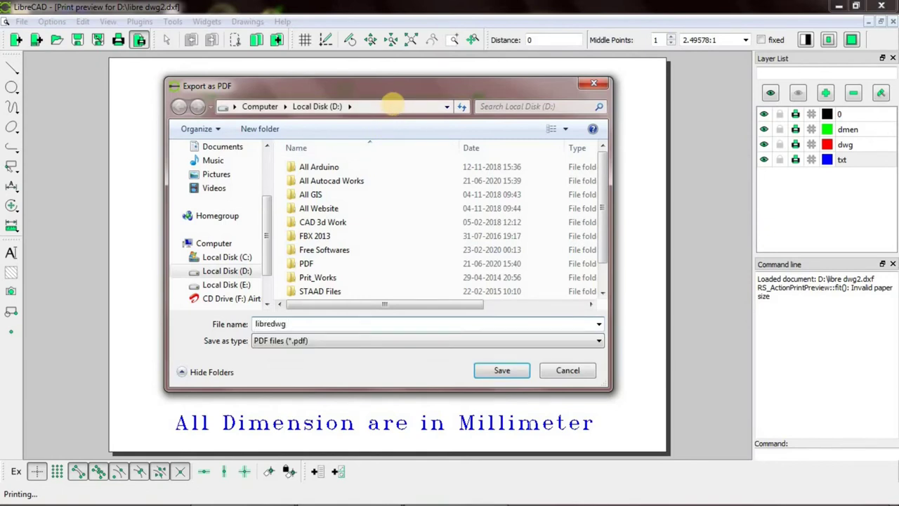
type("2")
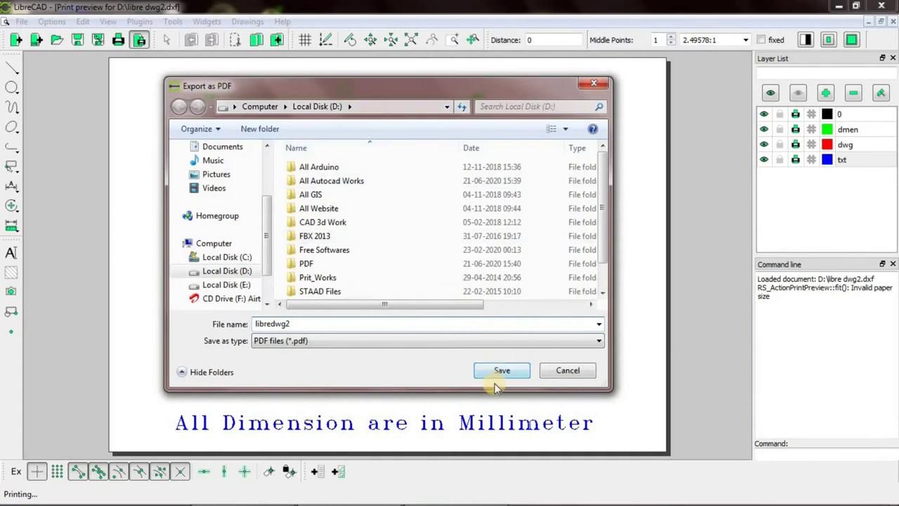
left_click(501, 372)
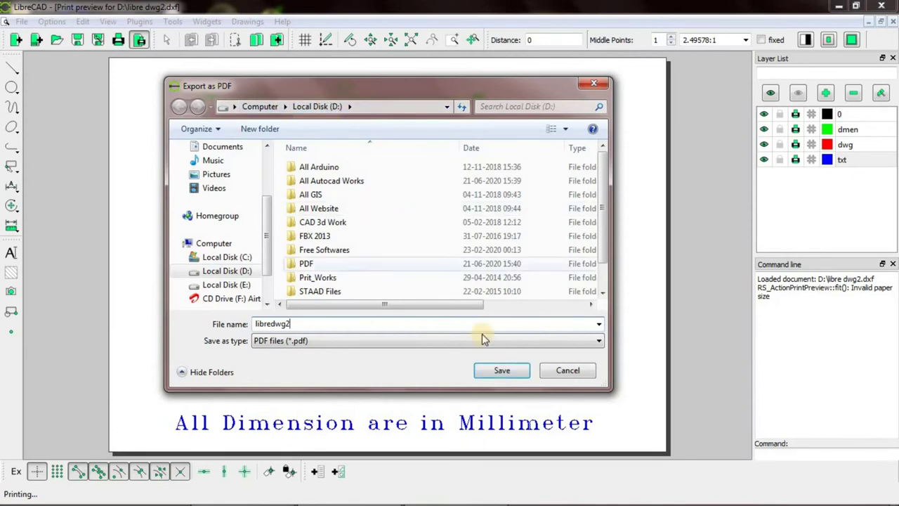
left_click(504, 375)
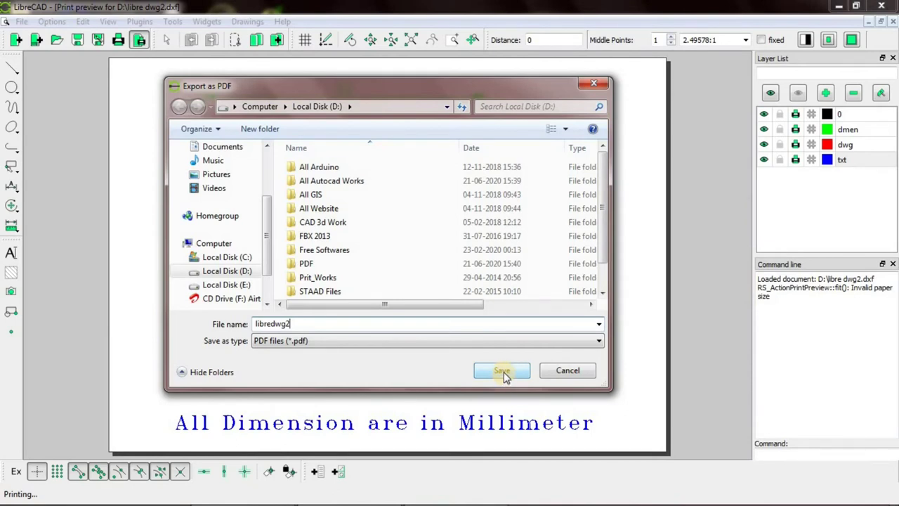
left_click(503, 371)
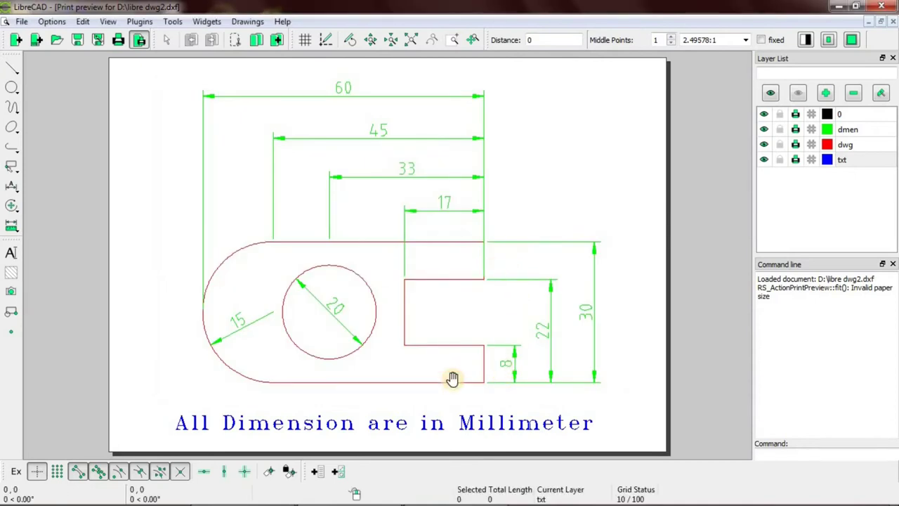
mouse_move(281, 500)
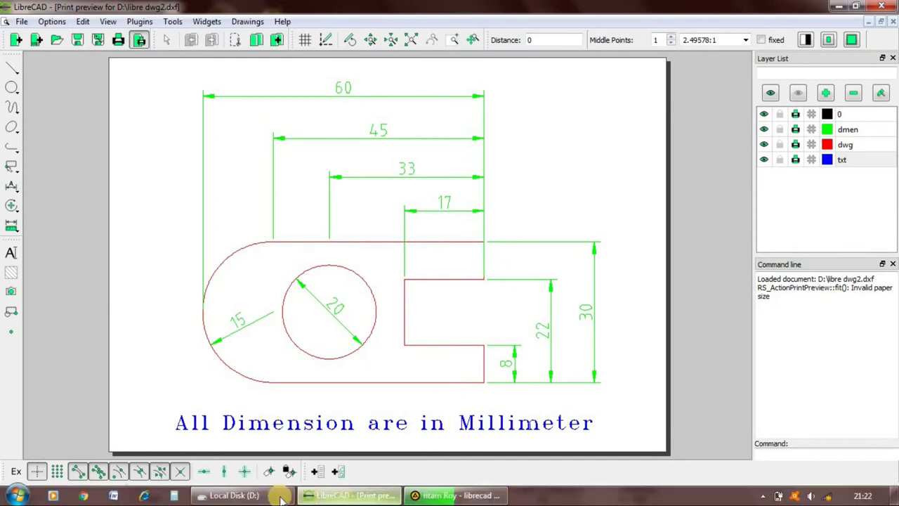
Step: In the Local Disk (D:) folder, open libredwg2.pdf in STDU Viewer
left_click(242, 496)
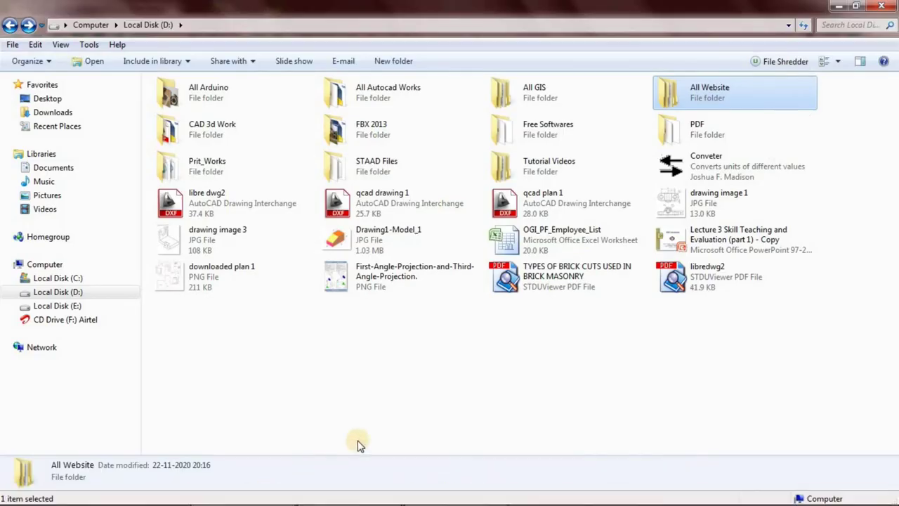
left_click(456, 380)
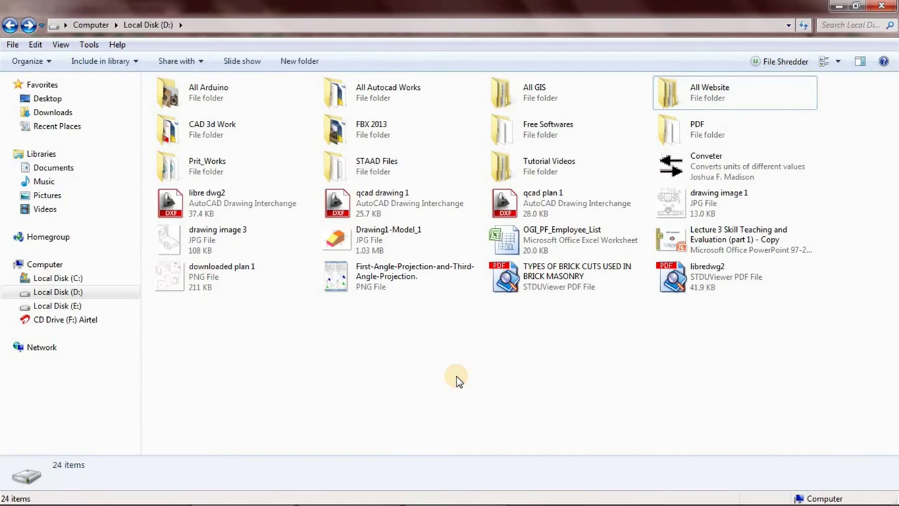
left_click(669, 285)
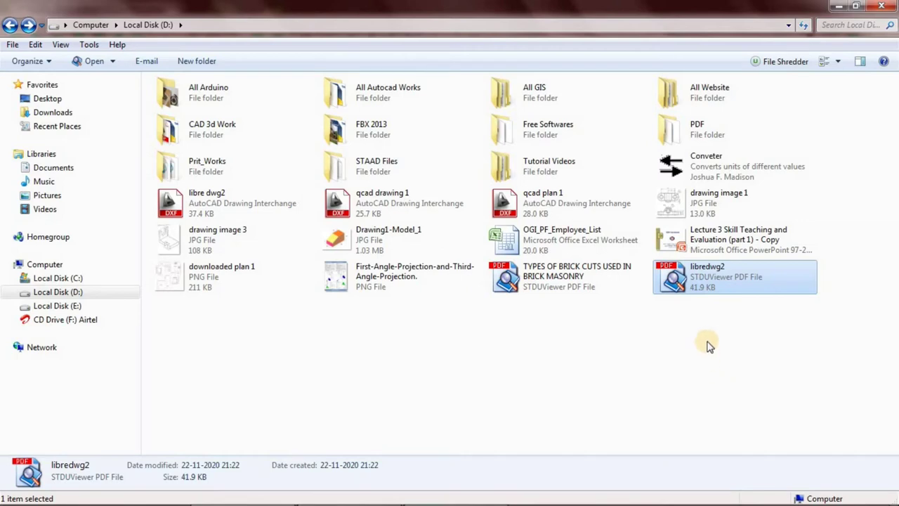
double_click(701, 283)
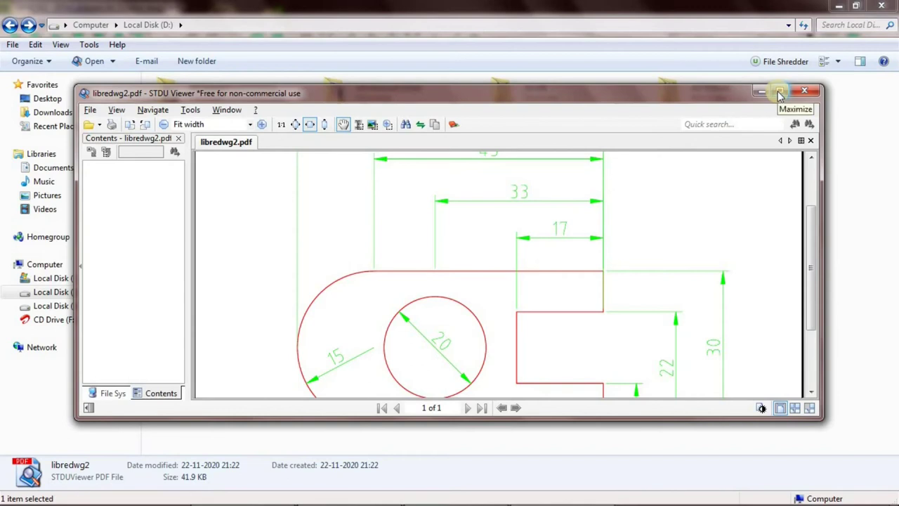
Step: Maximize STDU Viewer and fit the page, then close it and minimize Explorer
left_click(779, 92)
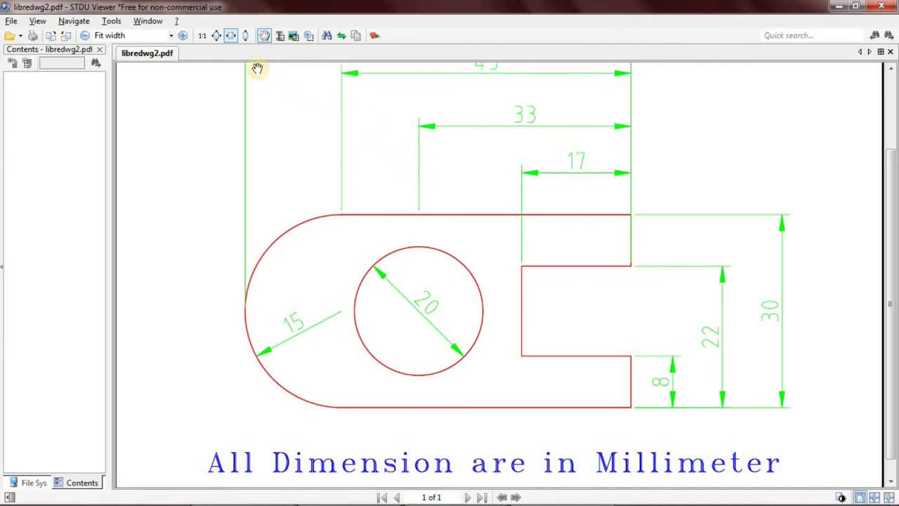
left_click(216, 37)
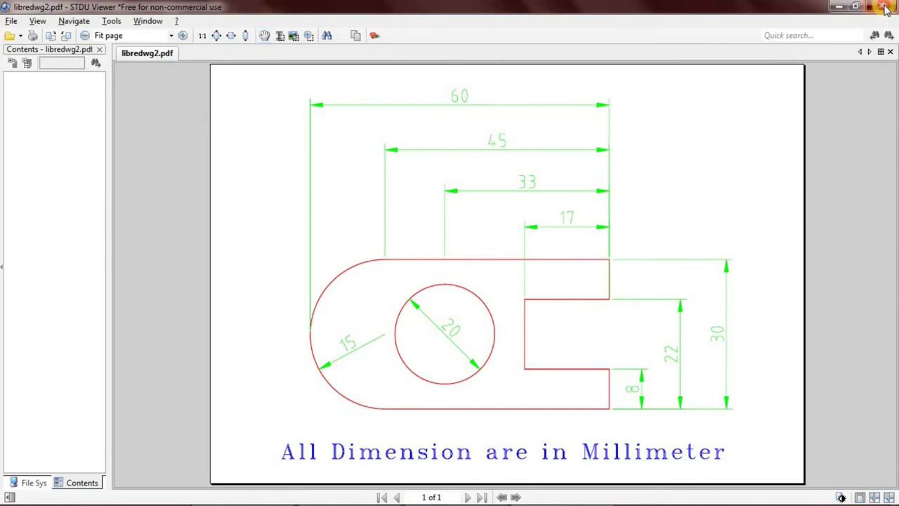
left_click(886, 9)
left_click(836, 9)
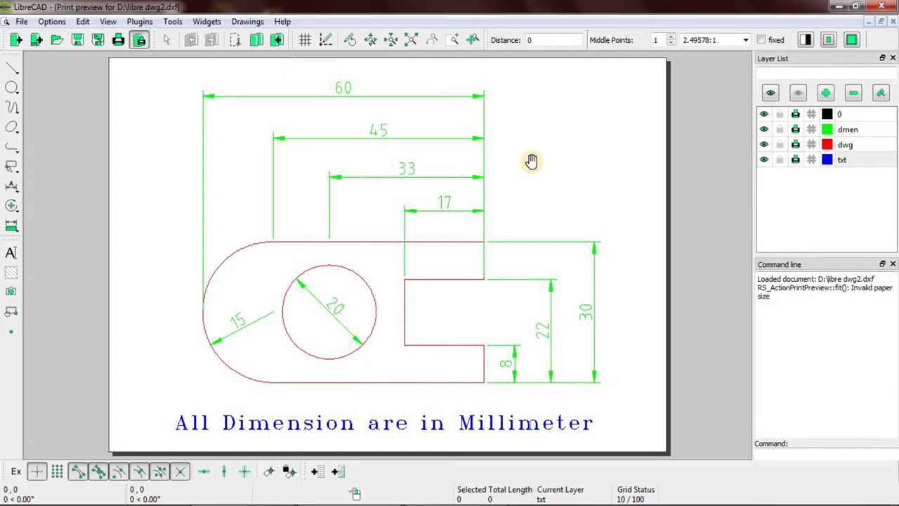
Step: Choose File > Export as image to open the Export as dialog for libre dwg2
left_click(19, 24)
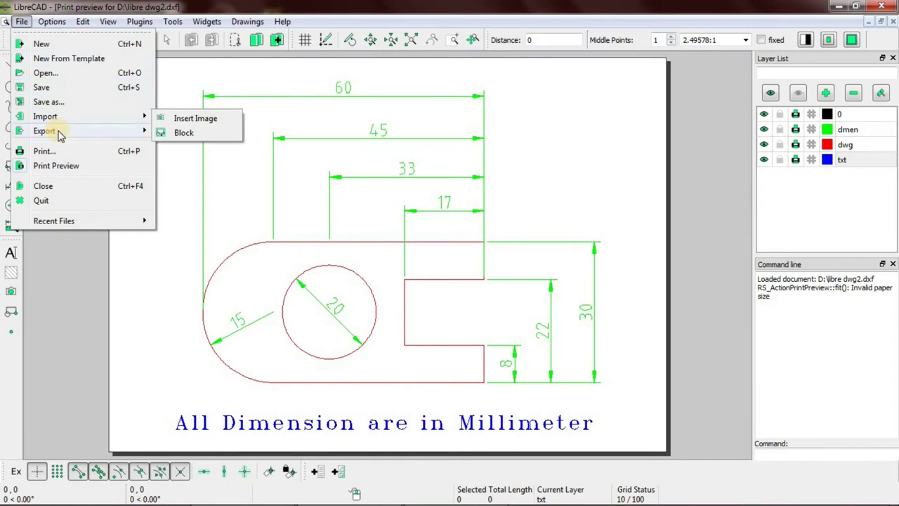
mouse_move(43, 131)
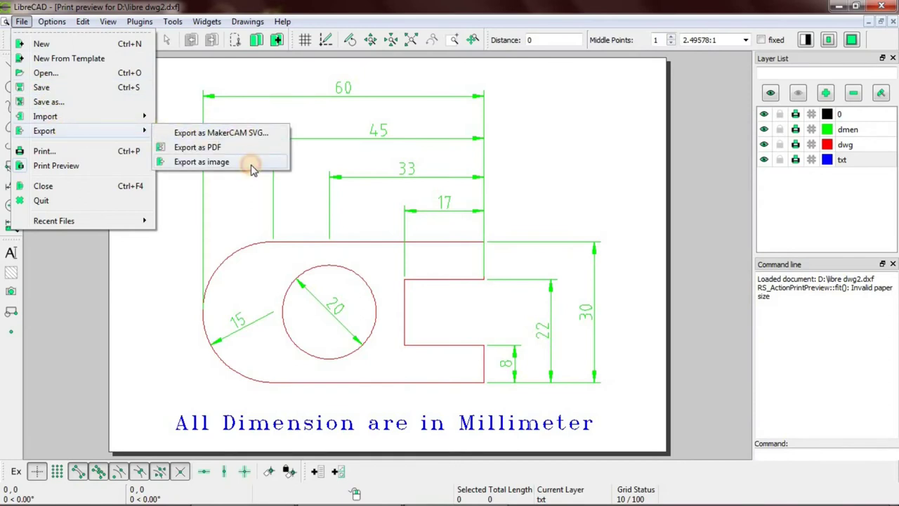
left_click(251, 167)
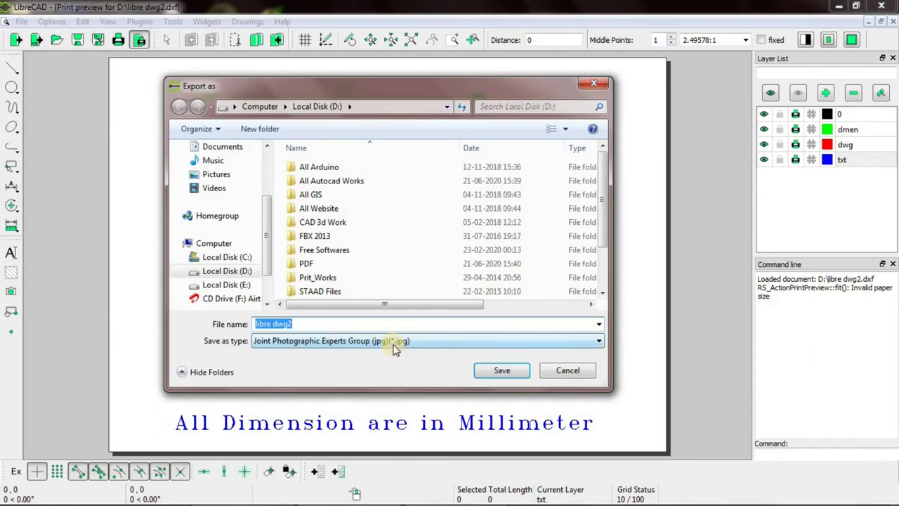
Step: Keep JPEG (*.jpg) as the file type and save to reach Image Export Options
left_click(473, 341)
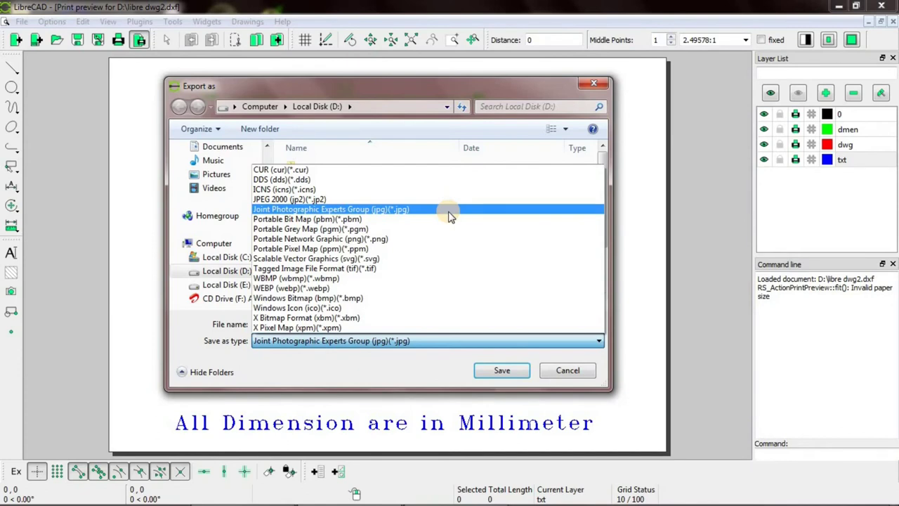
left_click(422, 372)
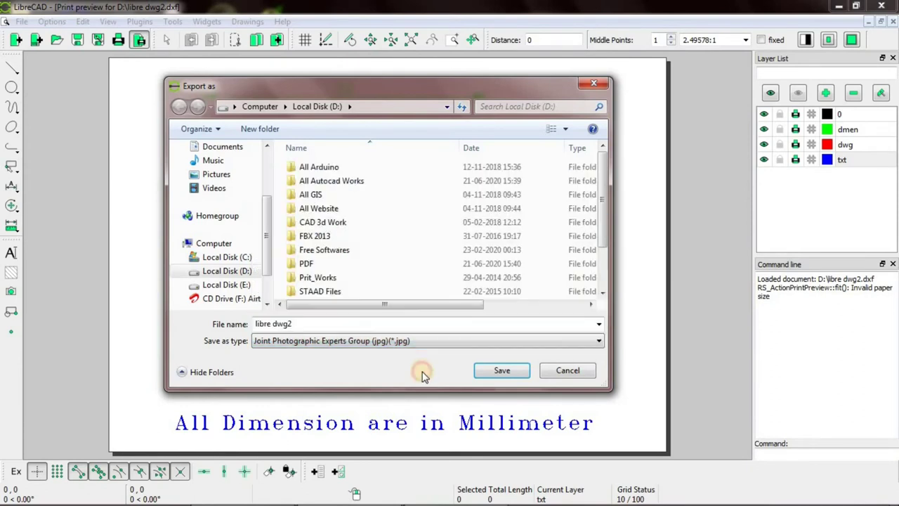
left_click(502, 370)
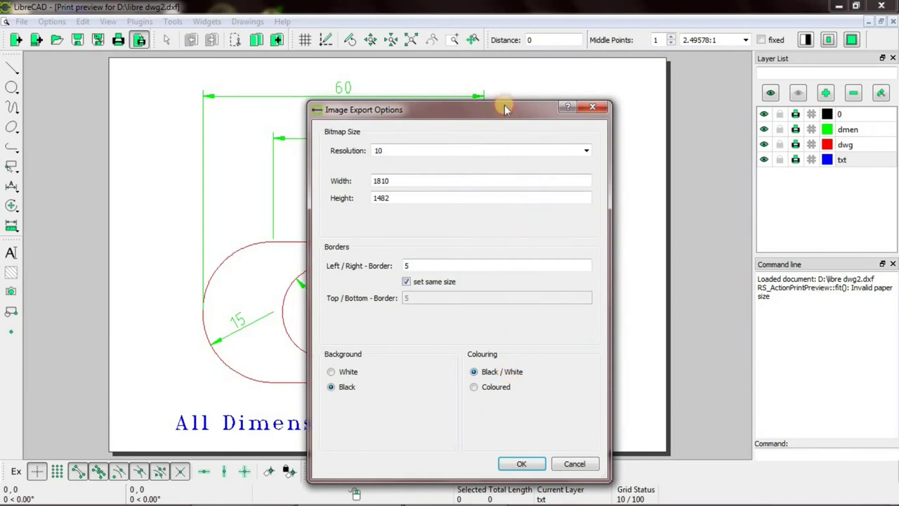
Step: Move the export options aside and review resolution 10 with its 1810 × 1482 size
left_click_drag(504, 108, 698, 70)
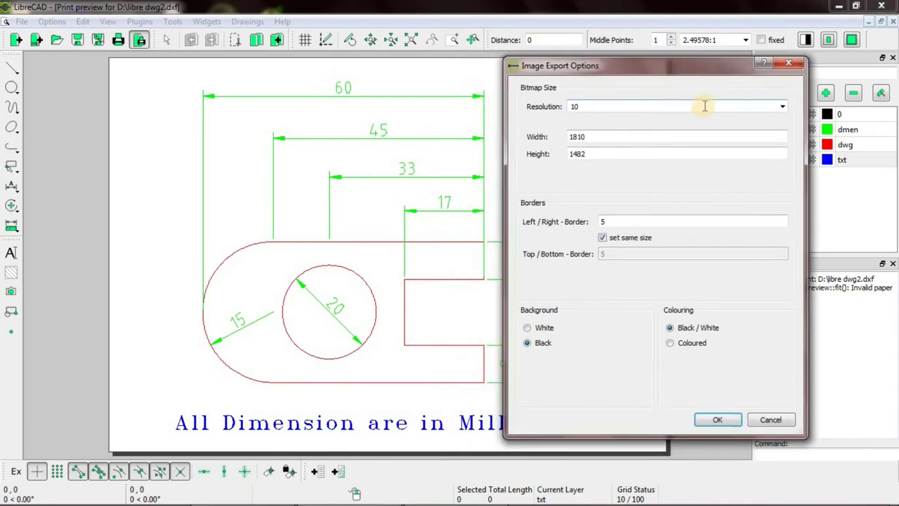
left_click(783, 107)
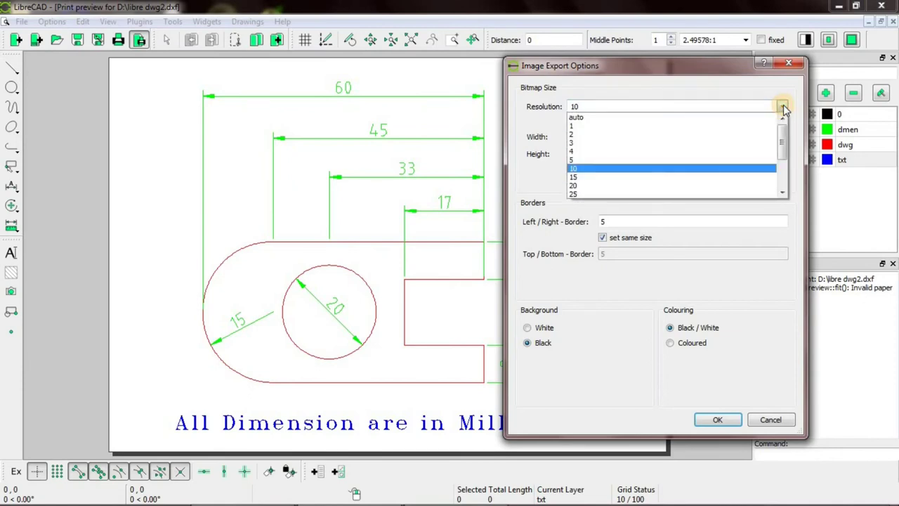
mouse_move(784, 144)
left_mouse_down()
mouse_move(784, 172)
mouse_move(783, 137)
left_mouse_up()
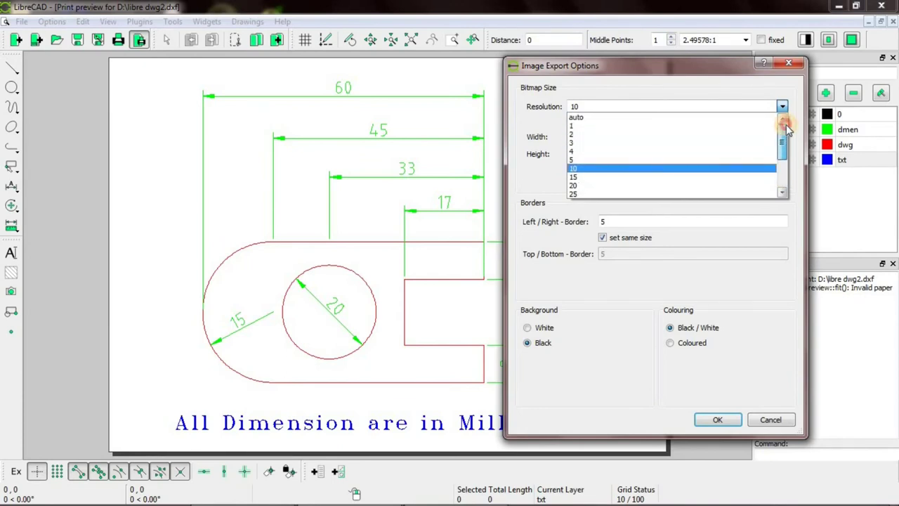
mouse_move(785, 144)
left_mouse_down()
mouse_move(785, 179)
mouse_move(785, 132)
left_mouse_up()
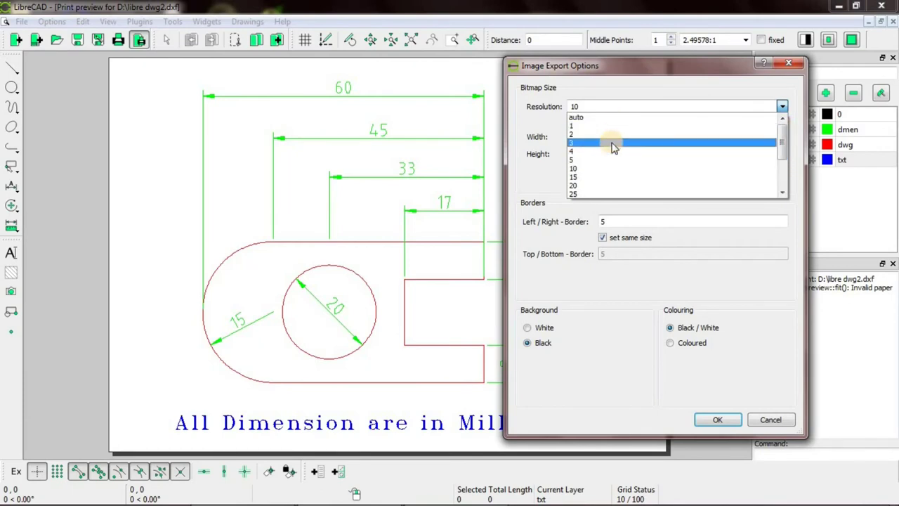
left_click_drag(779, 144, 780, 168)
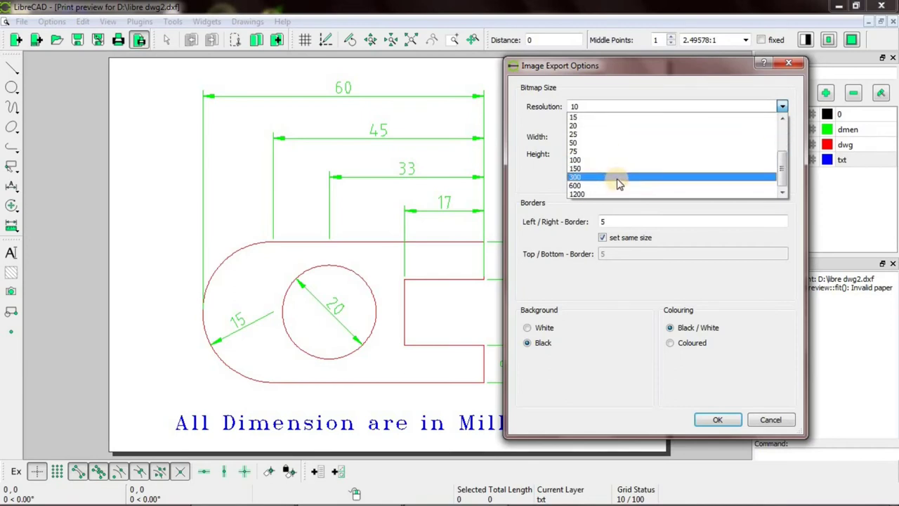
left_click(649, 94)
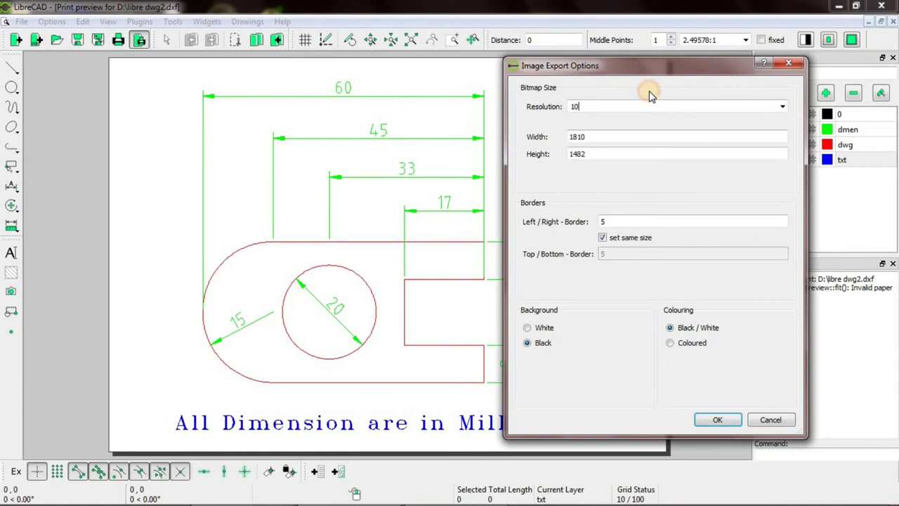
left_click(567, 140)
left_click(569, 156)
key("shift+Tab")
key("shift+Tab")
Step: Try resolutions 2 and 50, then set the resolution back to 10
left_click(782, 107)
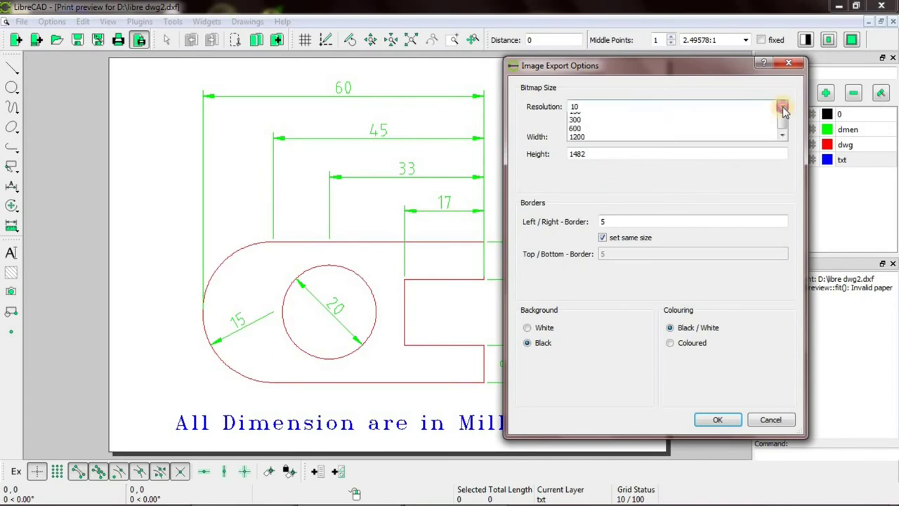
scroll(783, 119, "up", 2)
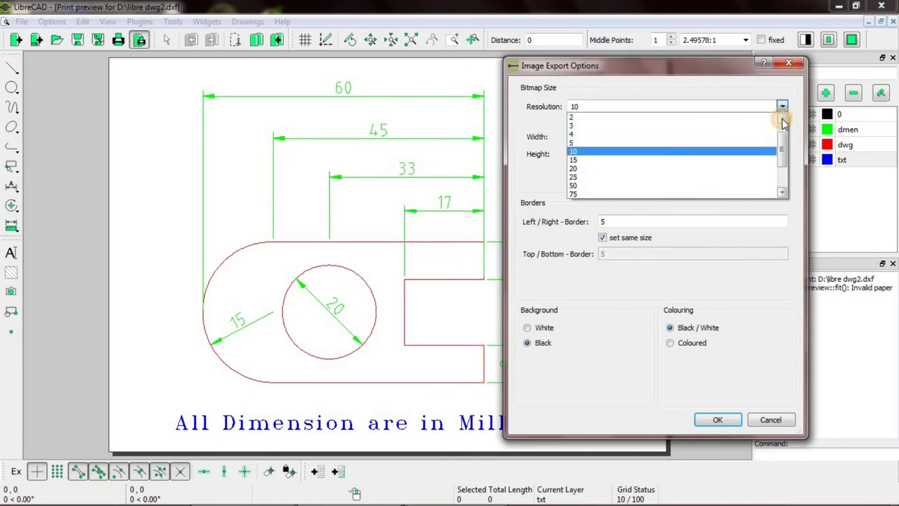
left_click(583, 117)
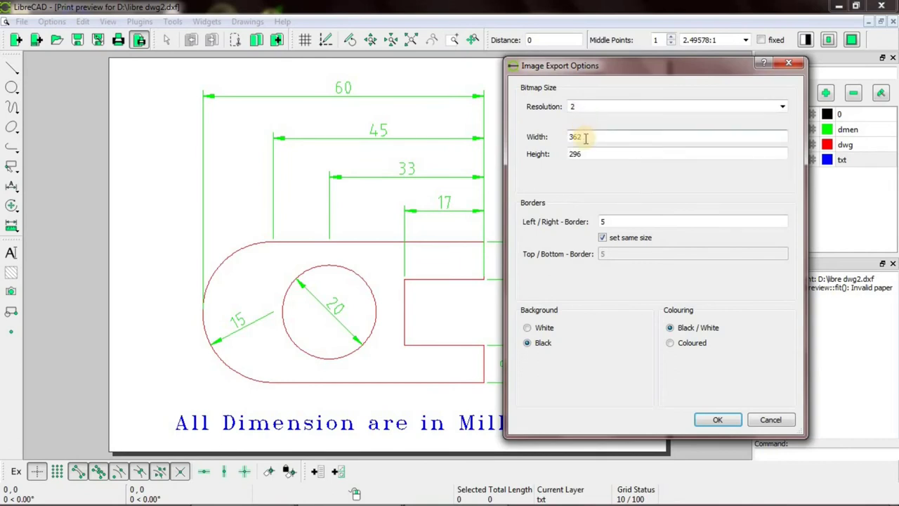
left_click(782, 109)
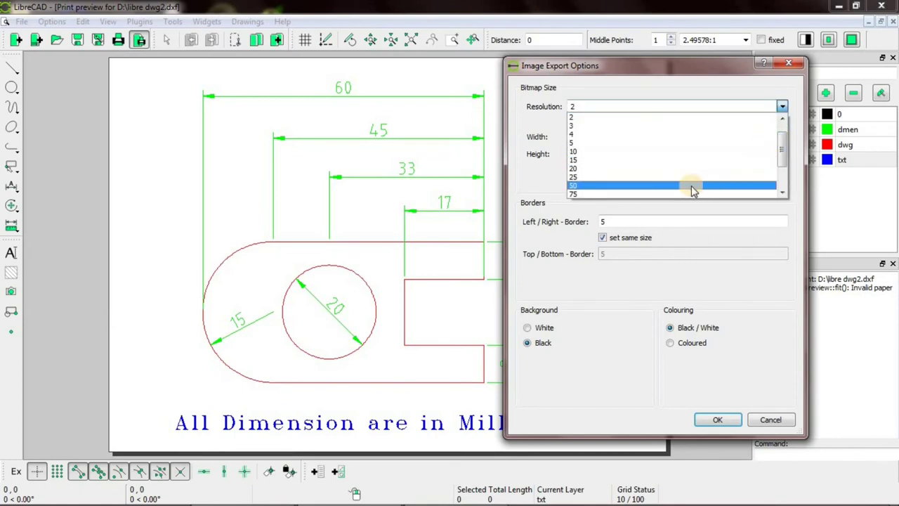
left_click(635, 186)
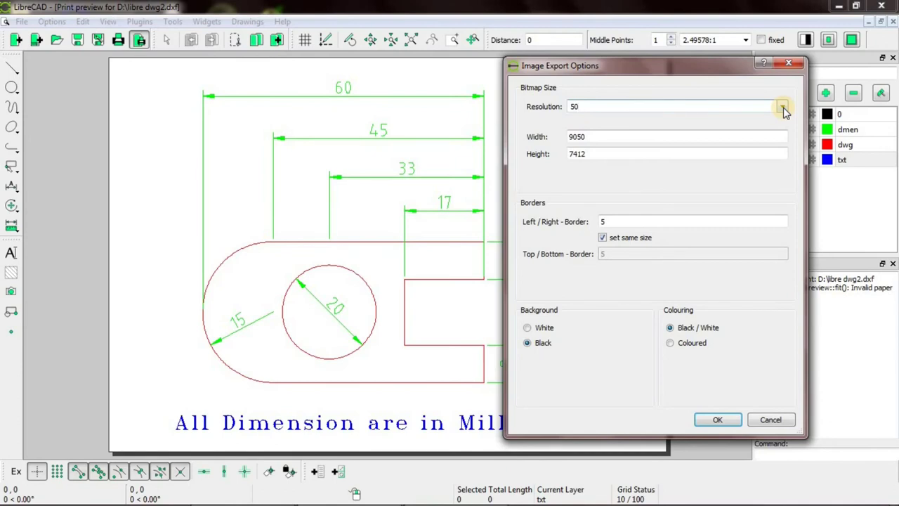
left_click(783, 109)
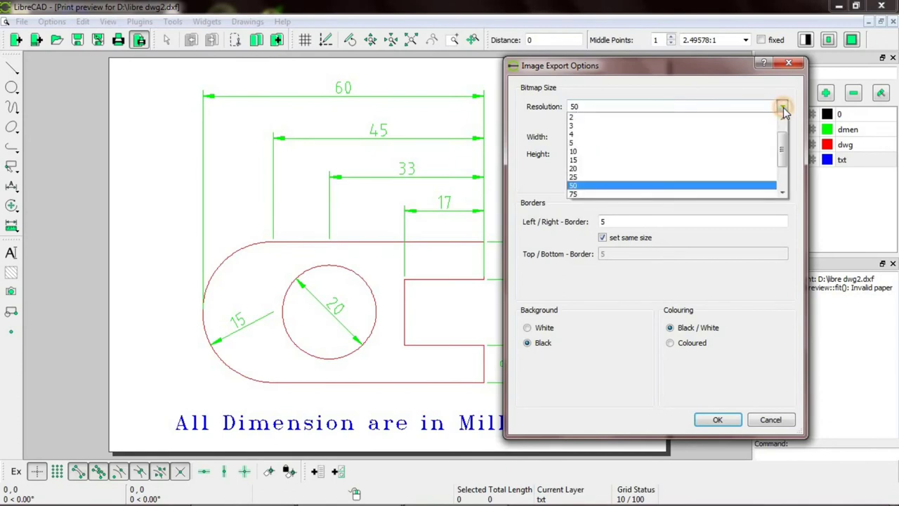
left_click(621, 153)
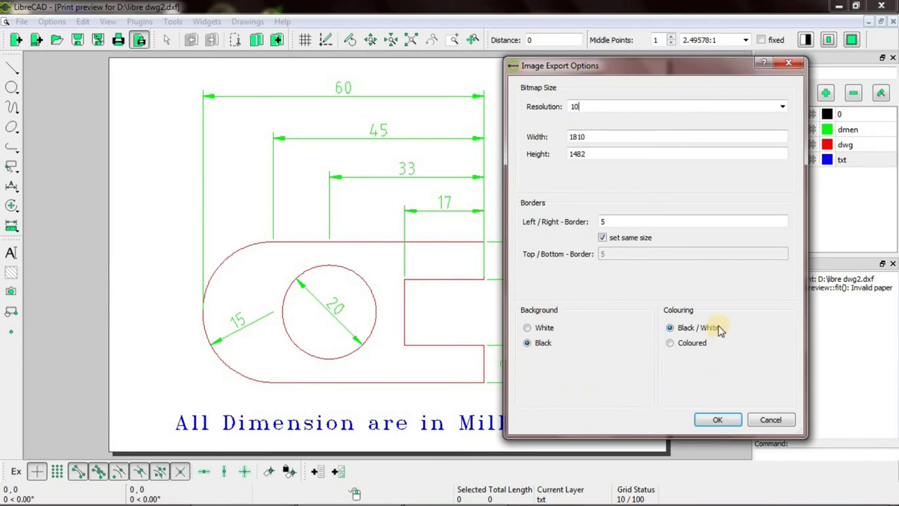
Step: Set the JPG export to a White background with Coloured output, keeping resolution 10 (1810 × 1482 px)
left_click(691, 342)
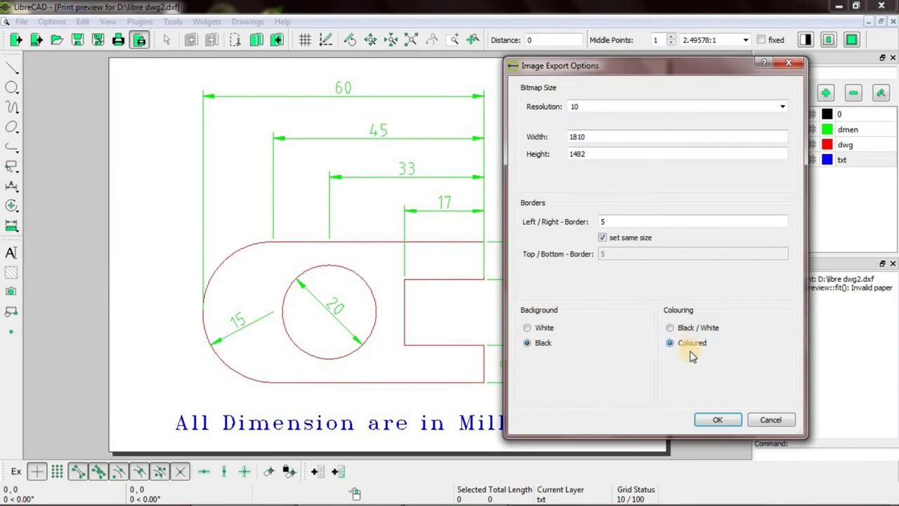
left_click(537, 331)
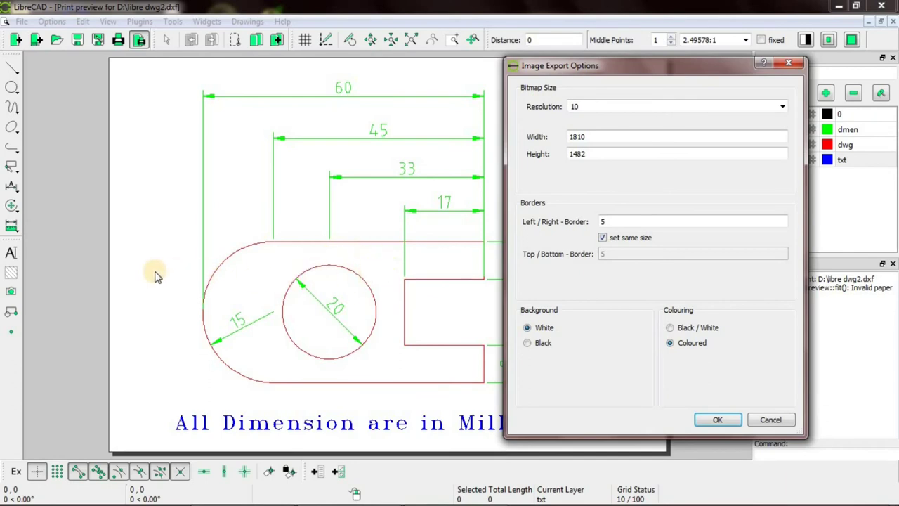
left_click(543, 344)
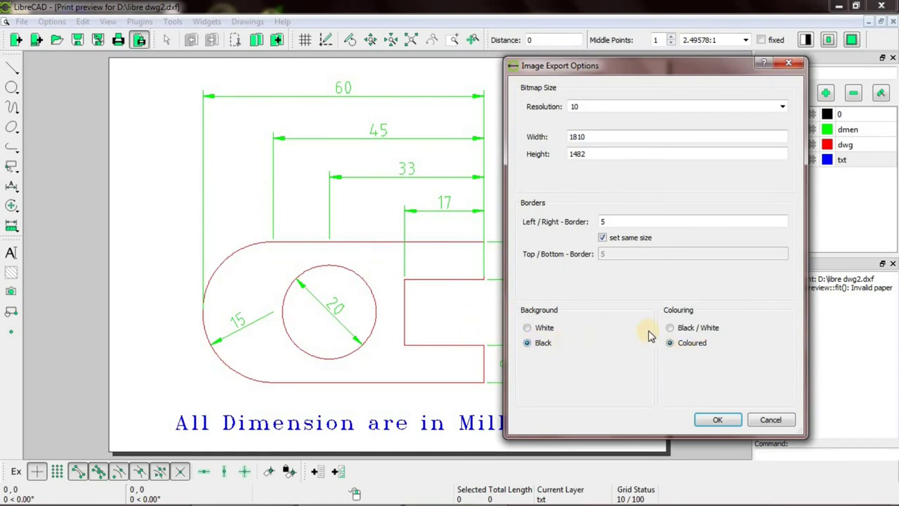
left_click(683, 331)
left_click(540, 329)
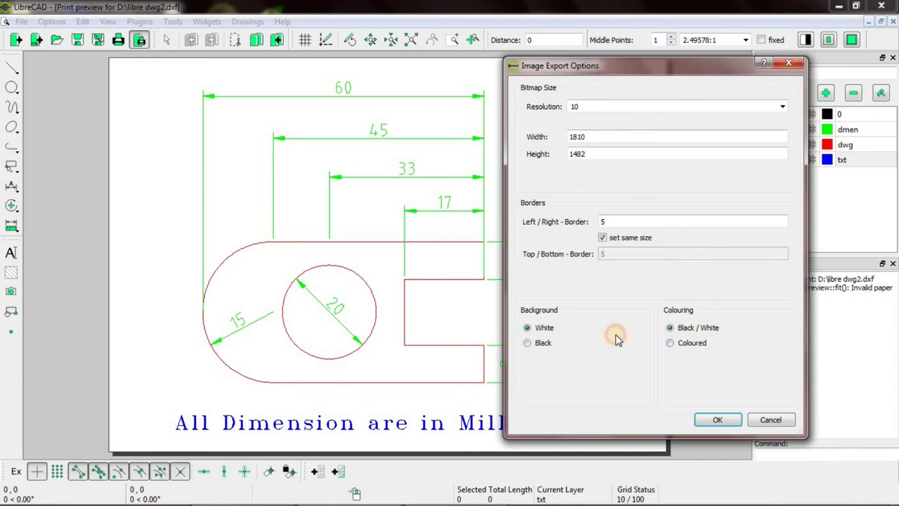
left_click(686, 346)
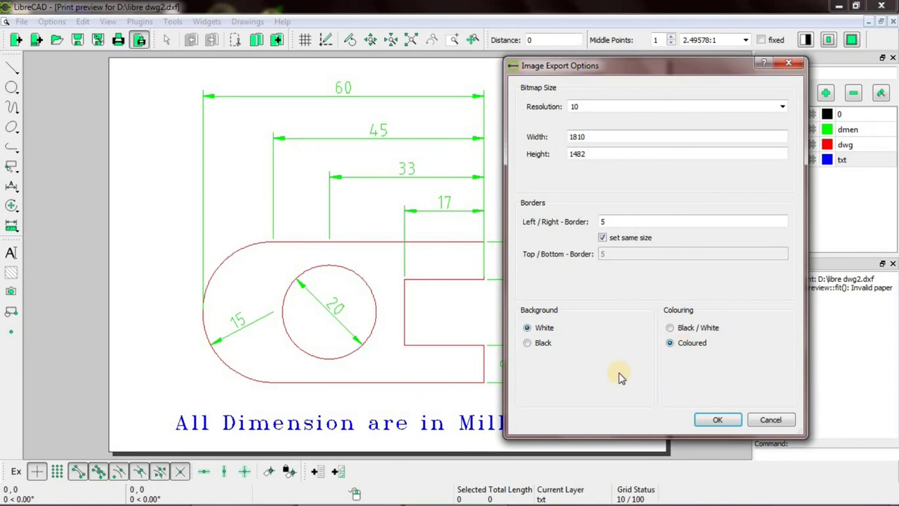
Step: Export D:/libre dwg2.jpg and select the new 153 KB file in Local Disk (D:)
left_click(716, 420)
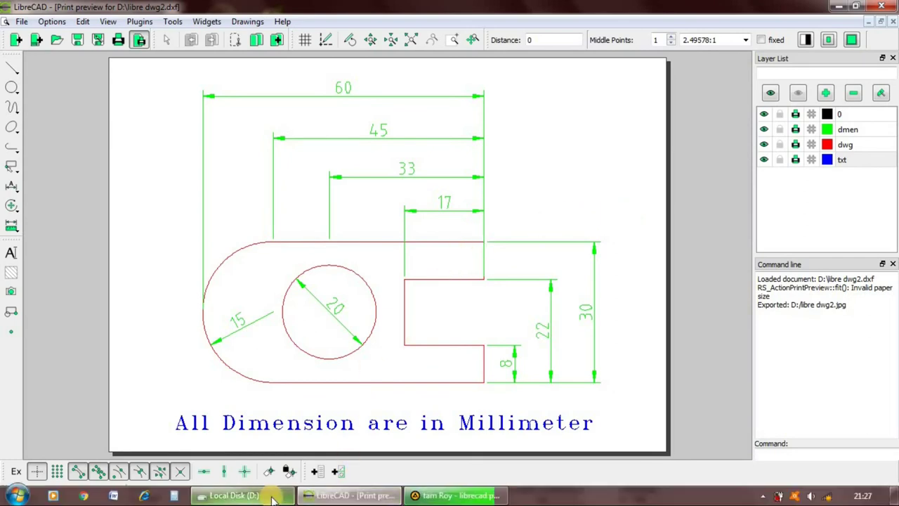
left_click(273, 497)
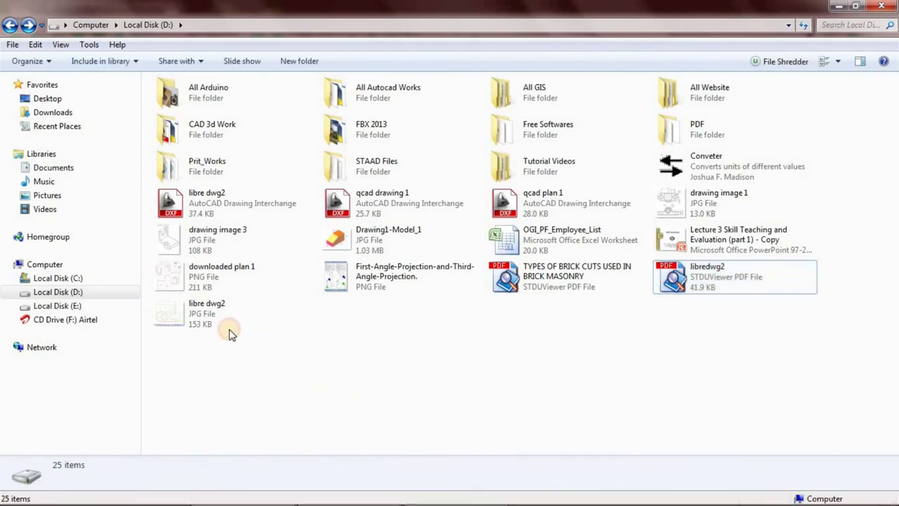
left_click(226, 325)
left_click(213, 344)
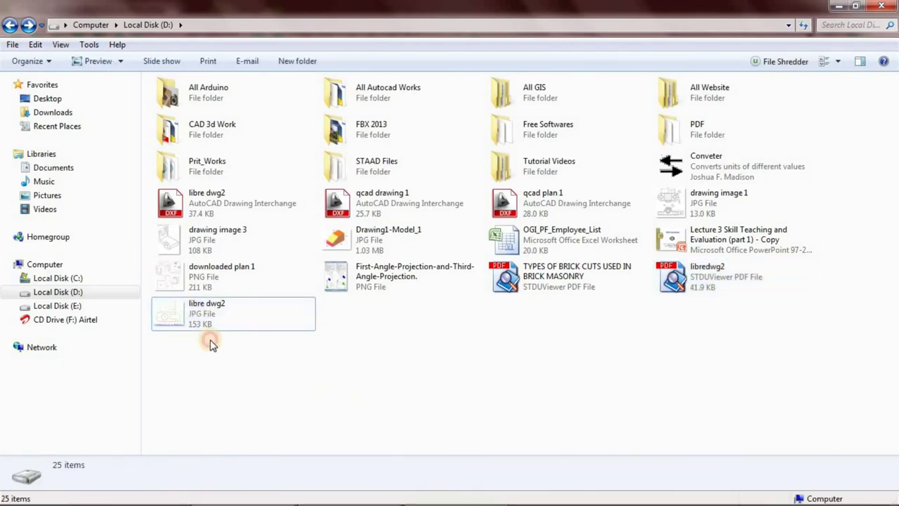
Step: View libre dwg2.jpg maximised in Photo Viewer, at actual size and fitted, then close it
double_click(191, 314)
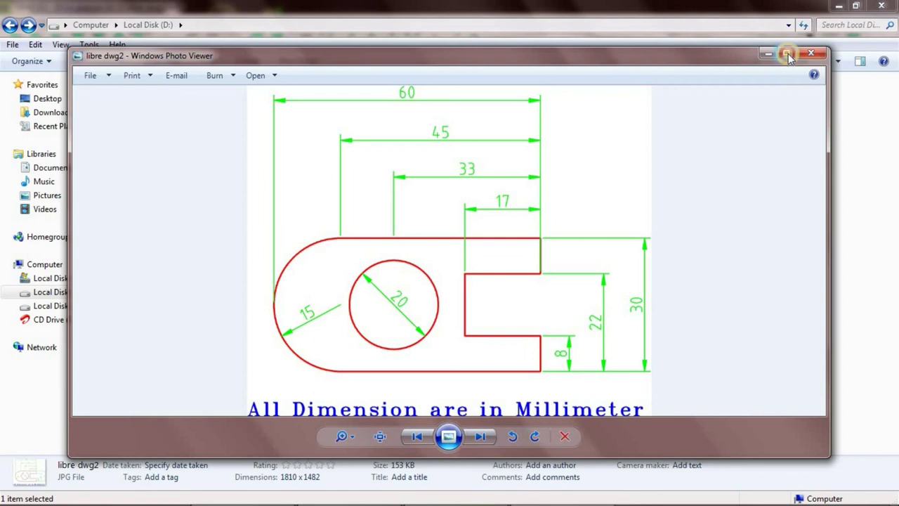
left_click(787, 57)
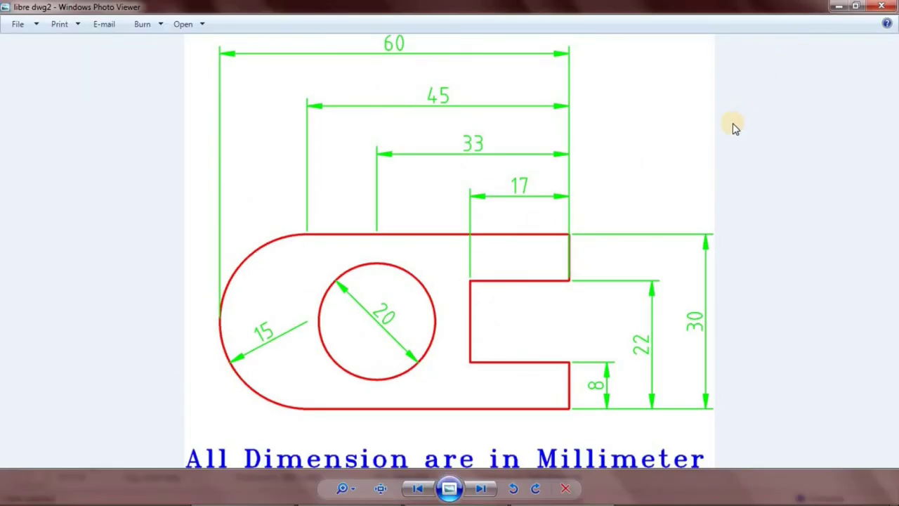
left_click(379, 488)
left_click(379, 490)
left_click(882, 9)
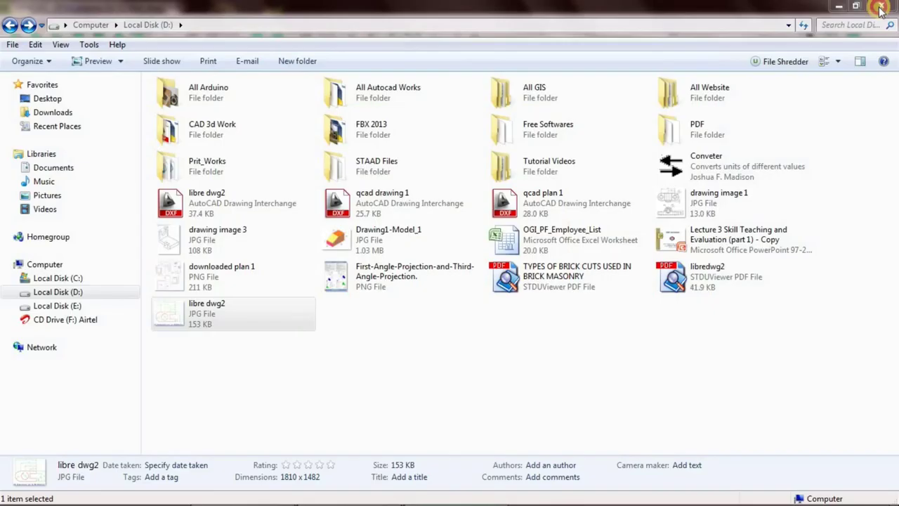
Step: Close the D: folder window and exit LibreCAD's print preview of libre dwg2.dxf
left_click(881, 5)
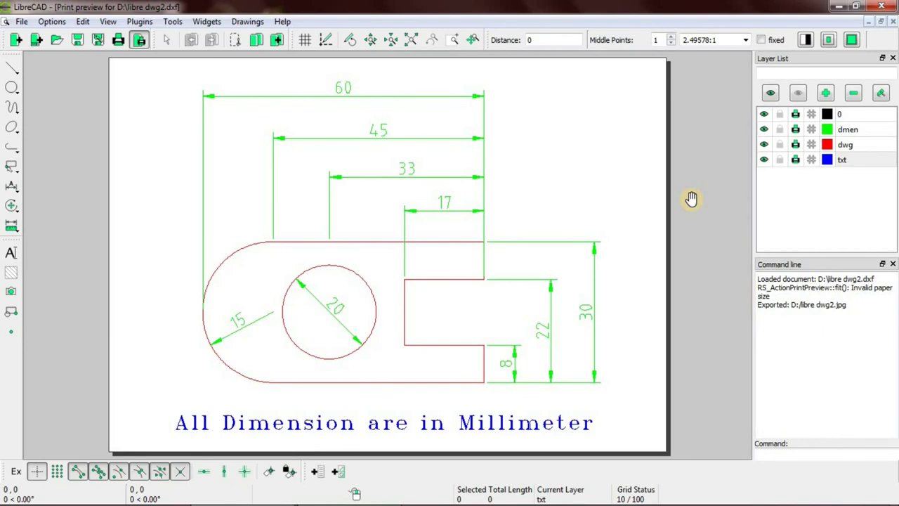
left_click(139, 40)
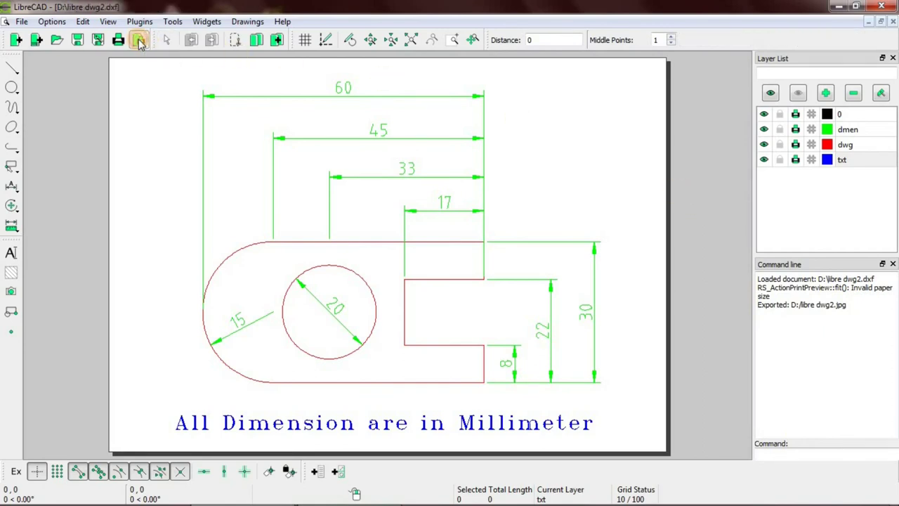